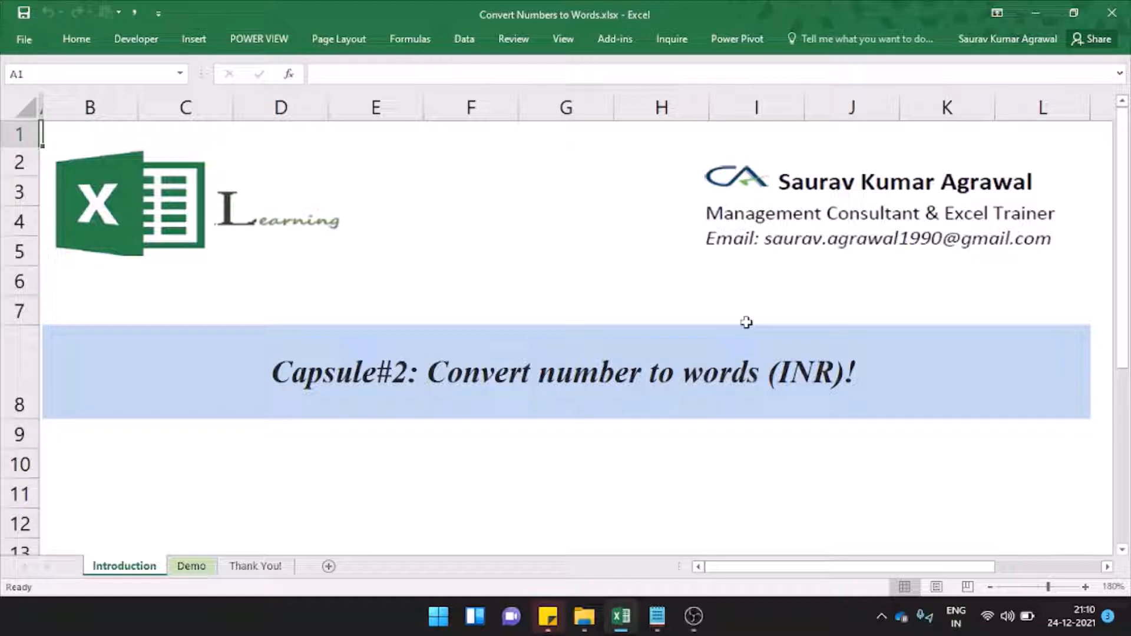
# - Examine the invoice amount, the total and the Amount in Words formula on the Demo sheet
pyautogui.hotkey('ctrl', 'pagedown')
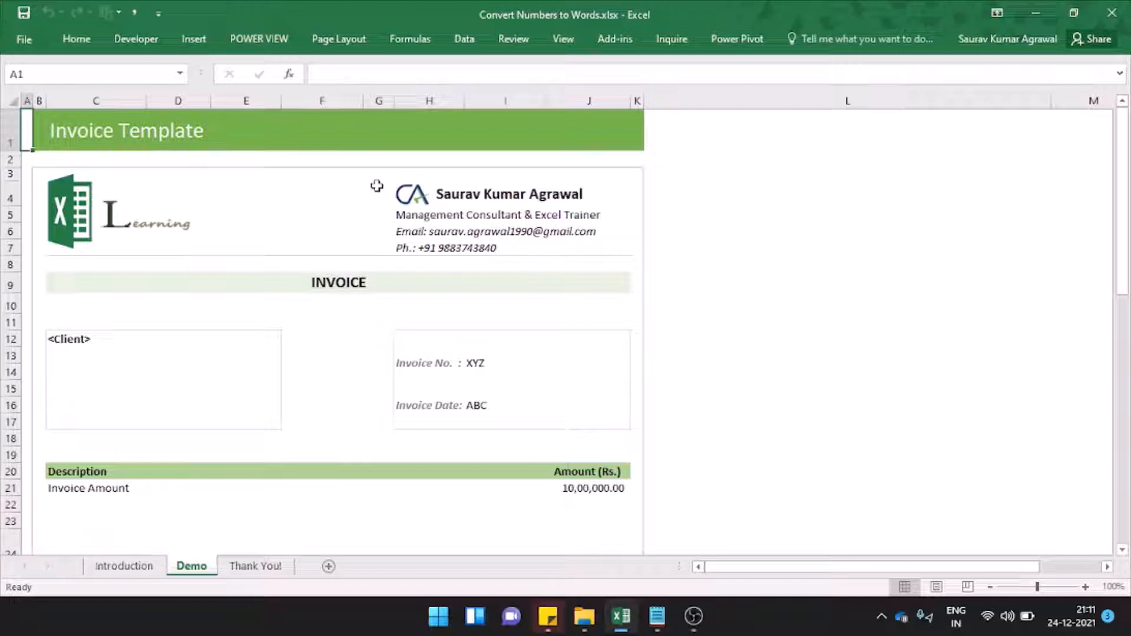
pyautogui.scroll(-5, 377, 186)
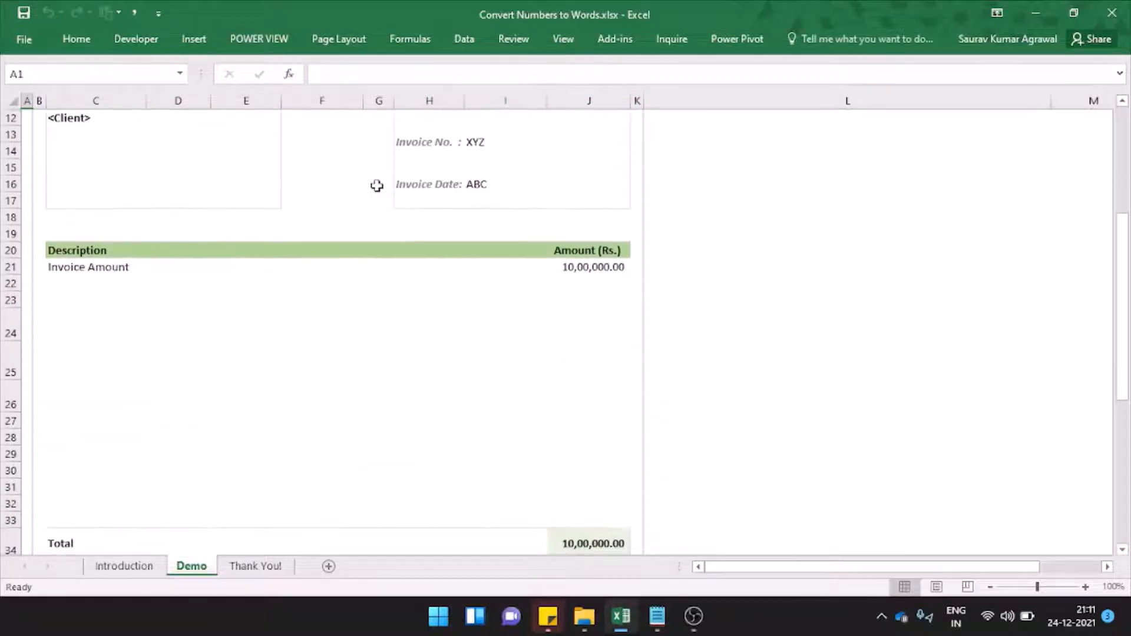
pyautogui.click(602, 184)
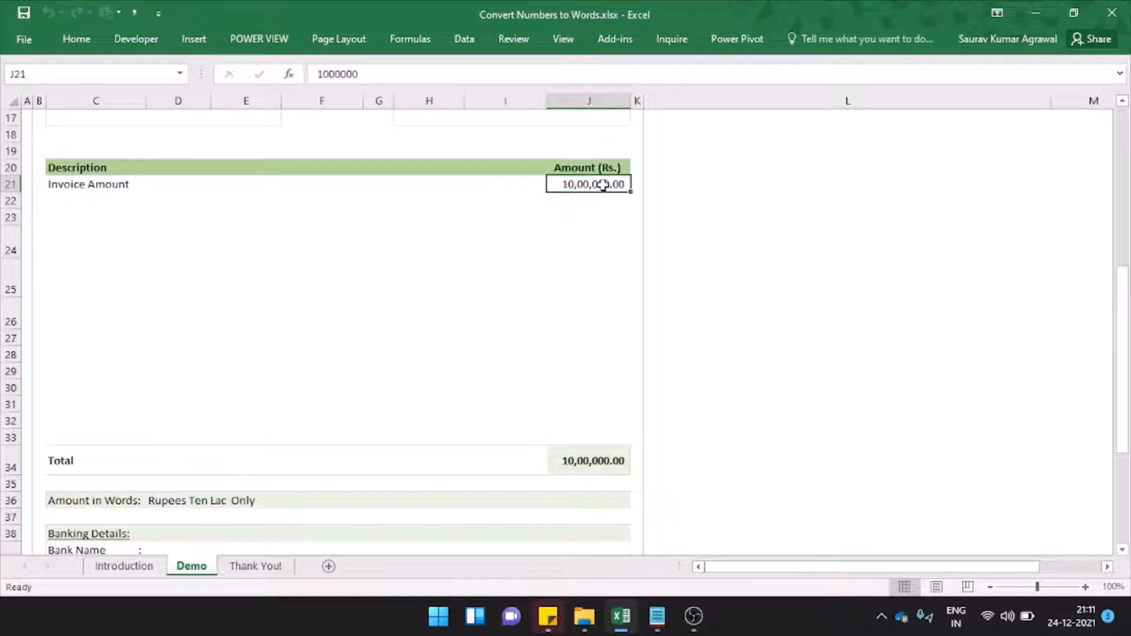
pyautogui.hotkey('ctrl', 'shift', 'Down')
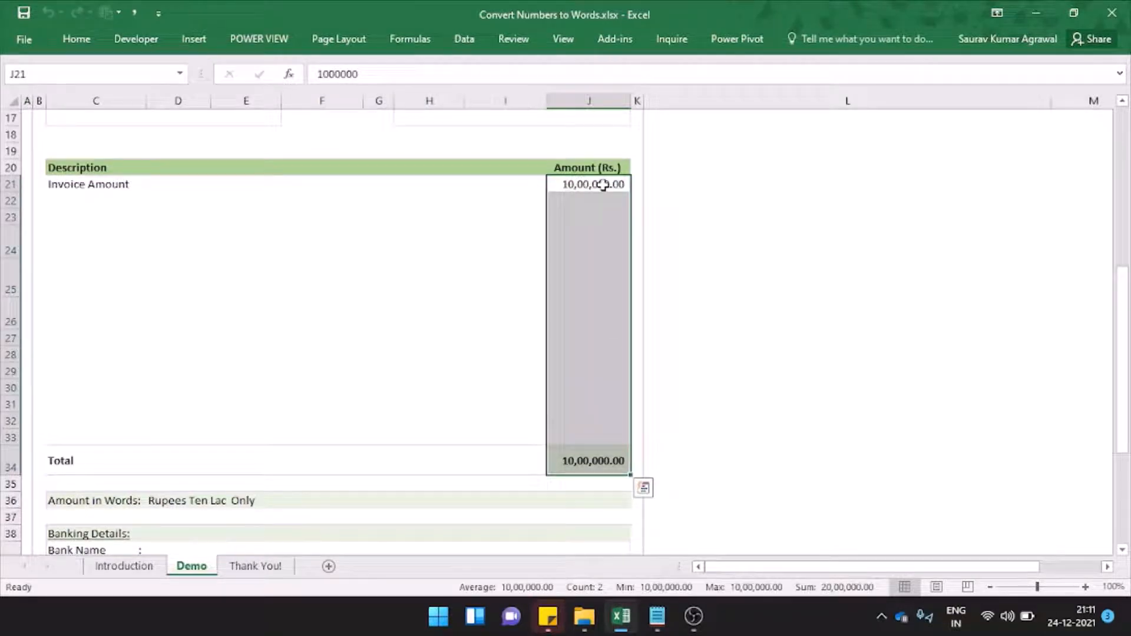
pyautogui.hotkey('ctrl', 'Down')
pyautogui.press('Down')
pyautogui.press('Down')
pyautogui.hotkey('ctrl', 'Left')
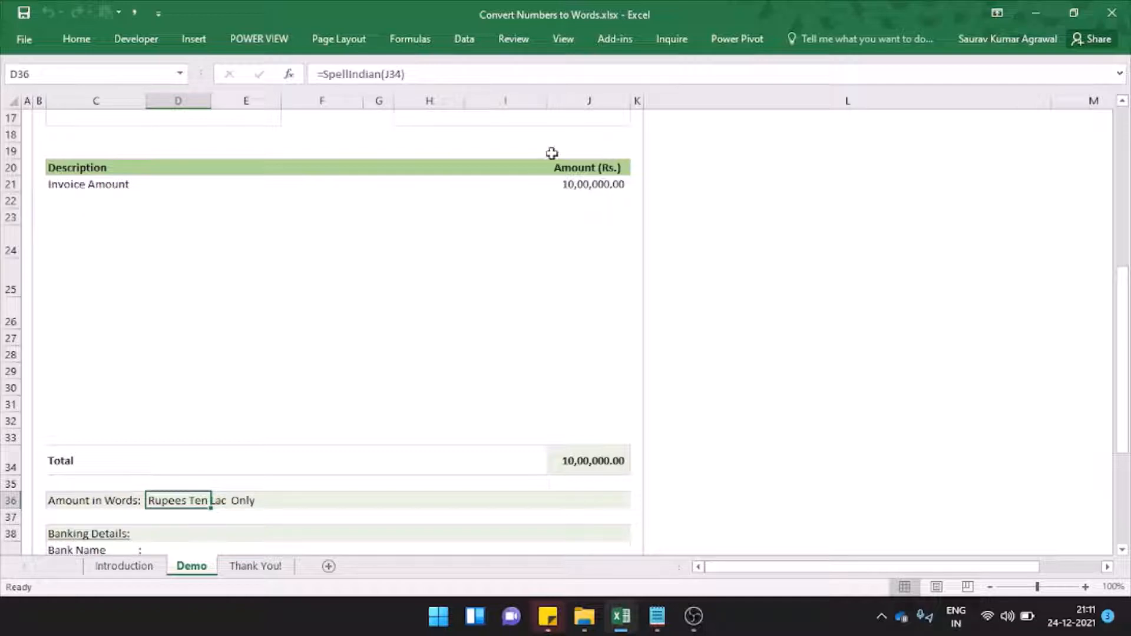
# - Set the invoice amount in J21 to 500000 and check the Amount in Words cell D36
pyautogui.click(579, 182)
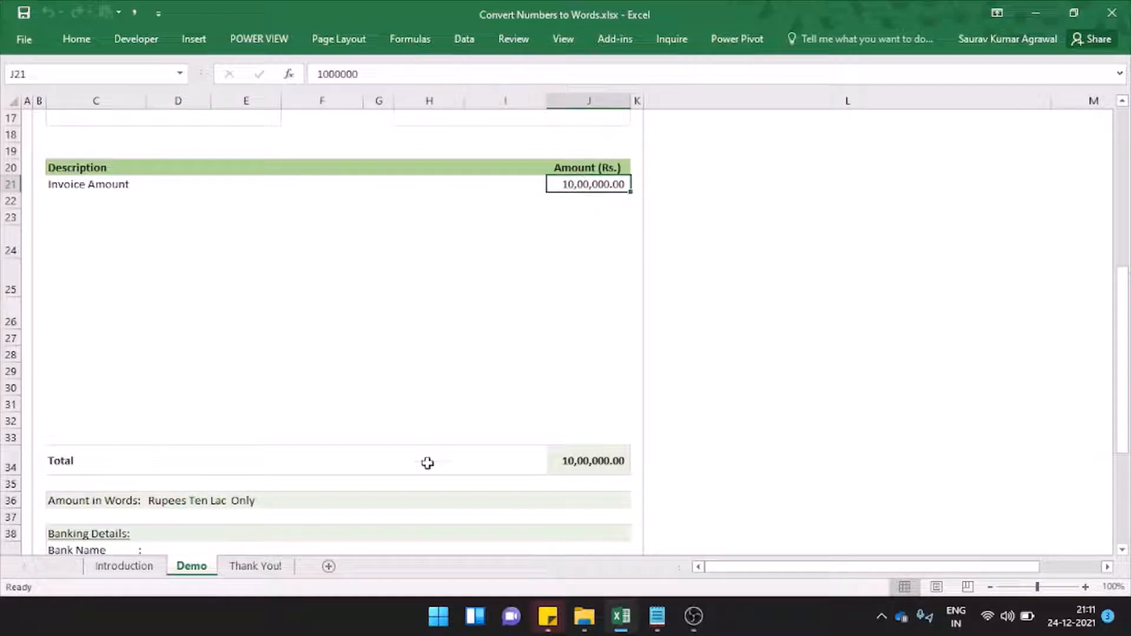
pyautogui.write('500000')
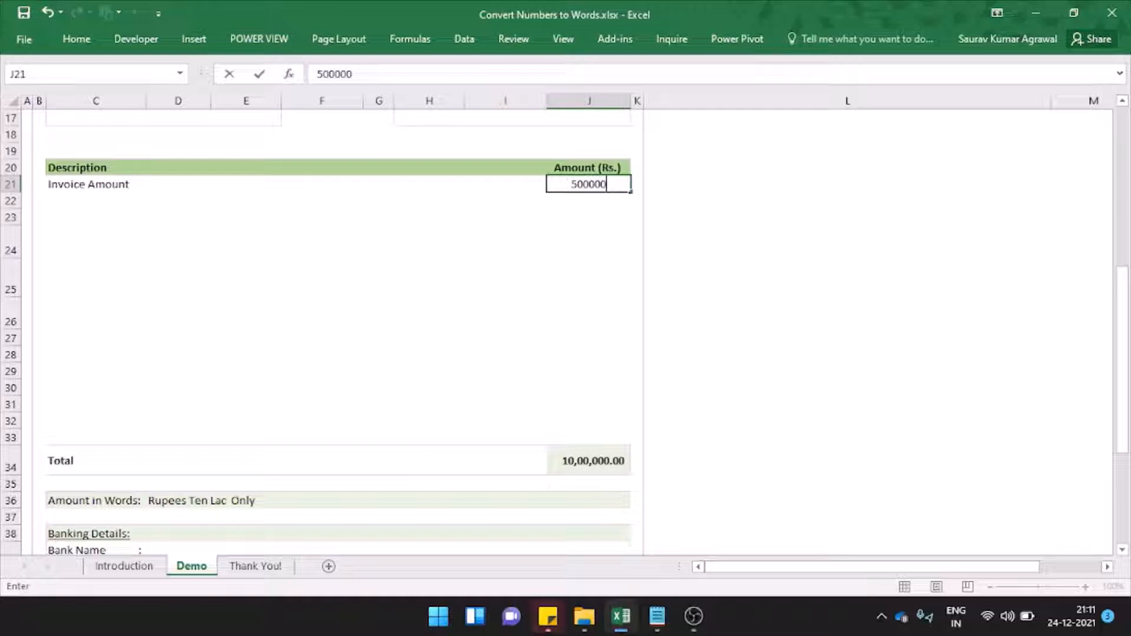
pyautogui.moveTo(545, 151); pyautogui.dragTo(648, 248)
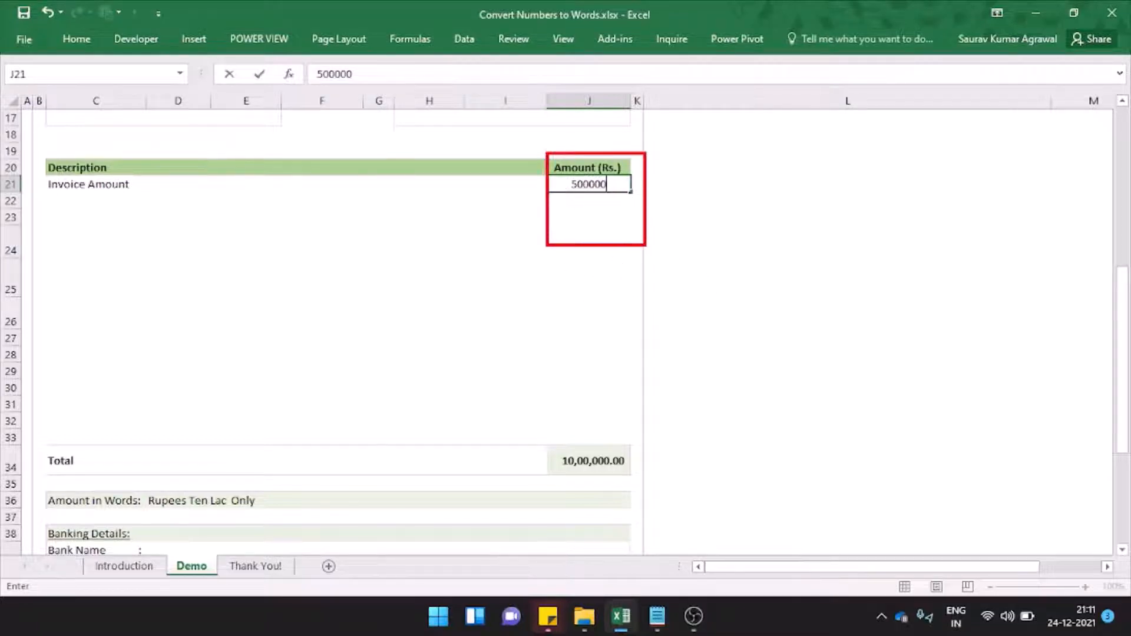
pyautogui.press('Escape')
pyautogui.press('Return')
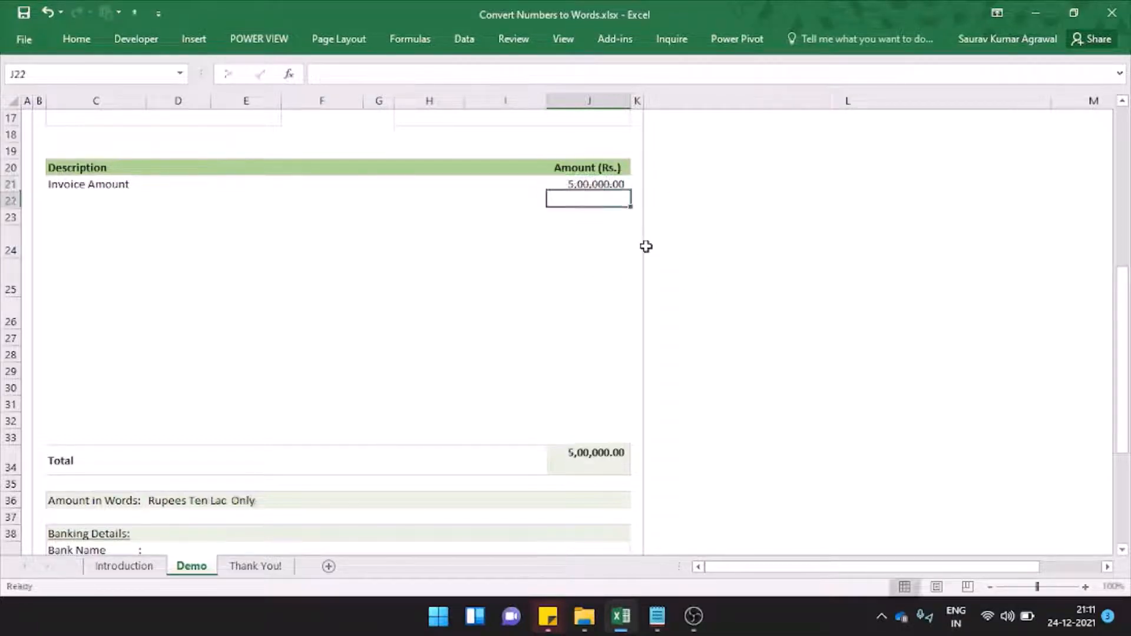
pyautogui.click(174, 502)
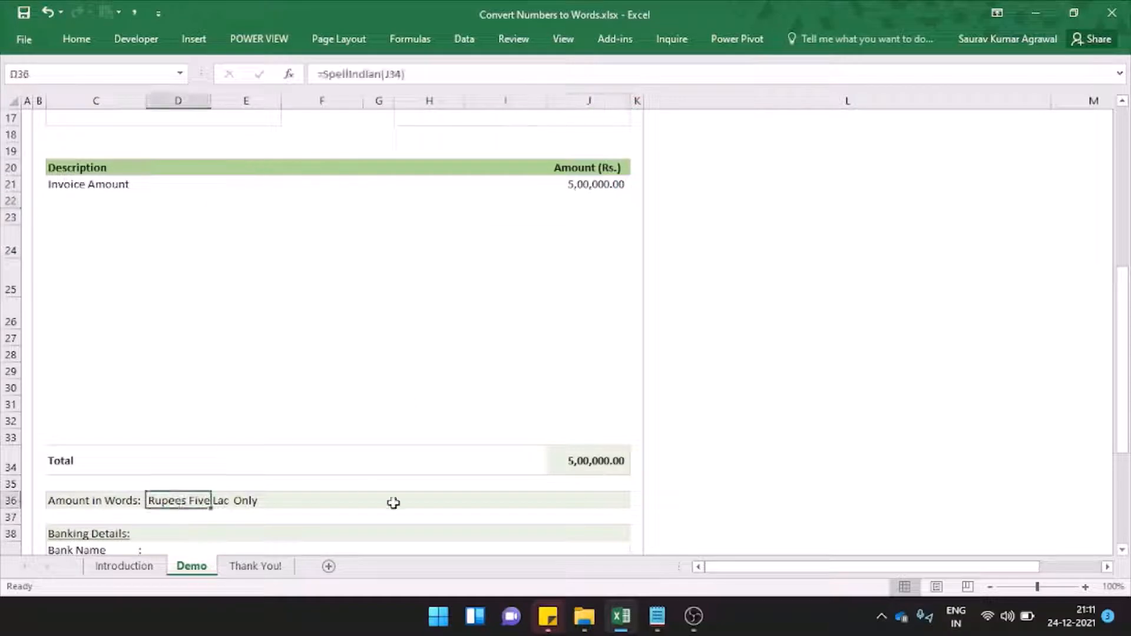
# - Set the invoice amount in J21 to 1100
pyautogui.click(589, 184)
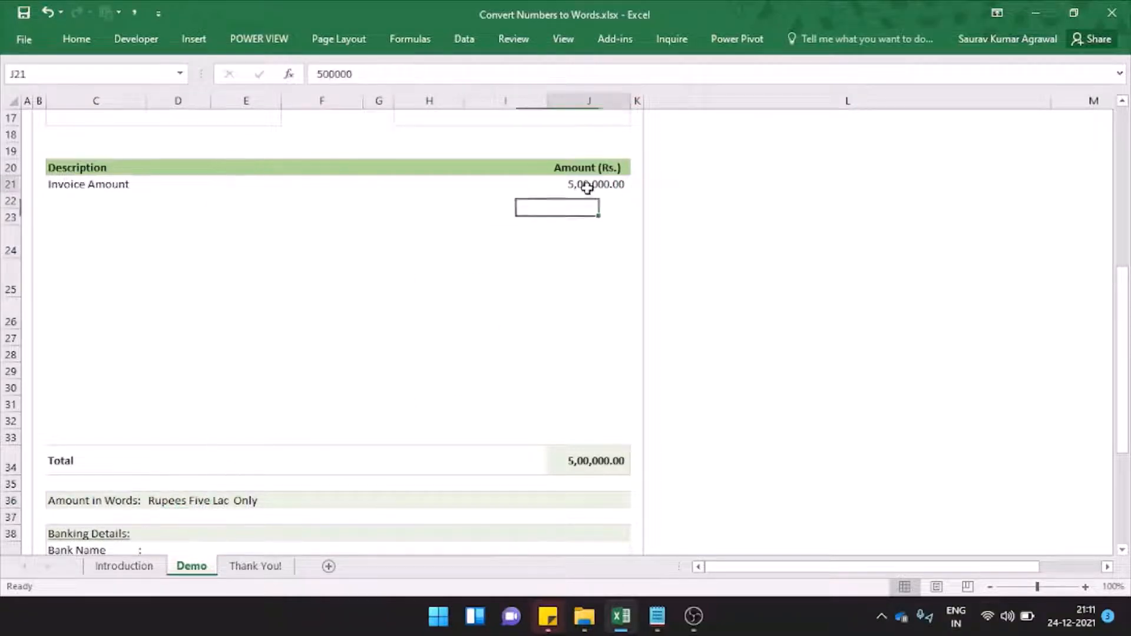
pyautogui.write('1,100')
pyautogui.press('Return')
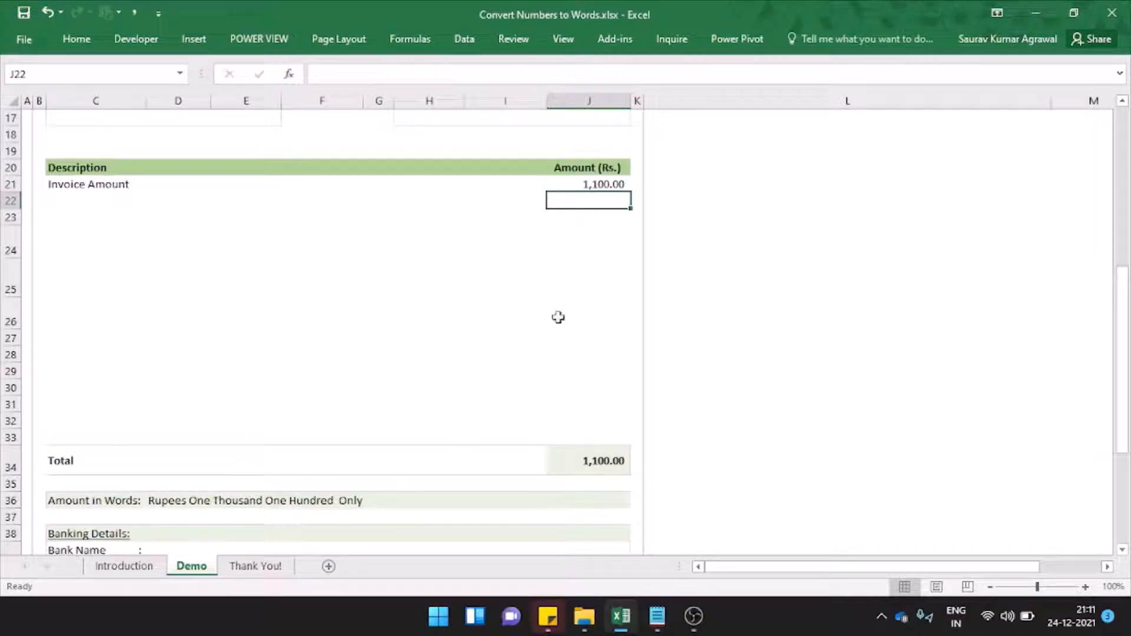
pyautogui.press('Up')
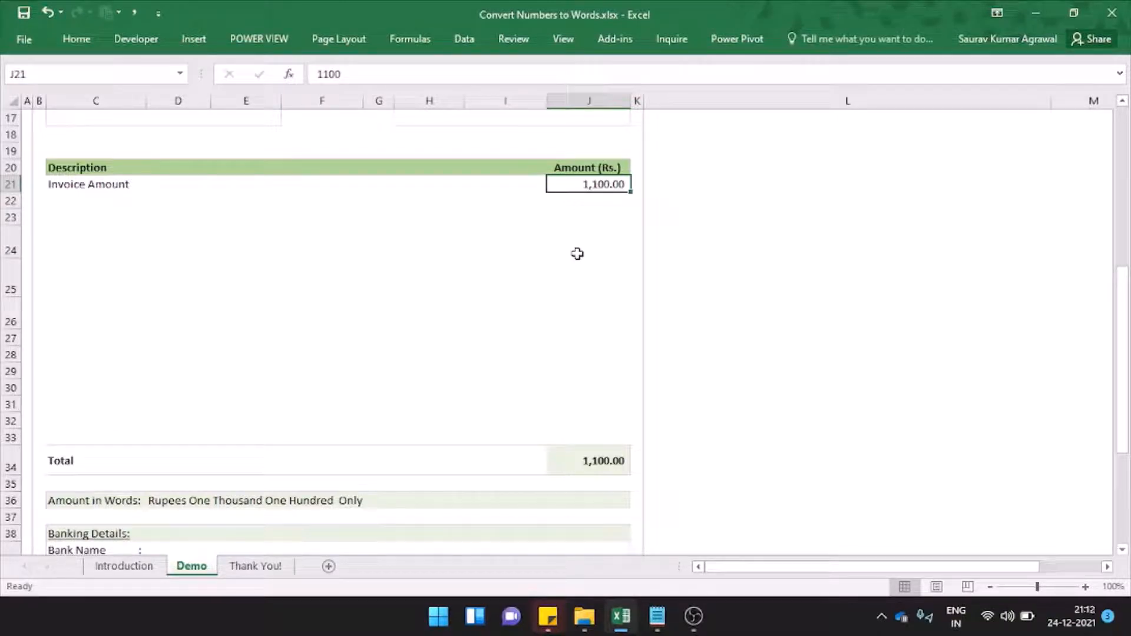
# - Clear the SpellIndian formula from the Amount in Words cell D36 on the Demo sheet
pyautogui.hotkey('ctrl', 'Home')
pyautogui.press('Down')
pyautogui.press('Down')
pyautogui.press('Down')
pyautogui.press('Down')
pyautogui.press('Down')
pyautogui.press('Down')
pyautogui.press('Down')
pyautogui.press('Down')
pyautogui.press('Down')
pyautogui.press('Down')
pyautogui.press('Down')
pyautogui.press('Down')
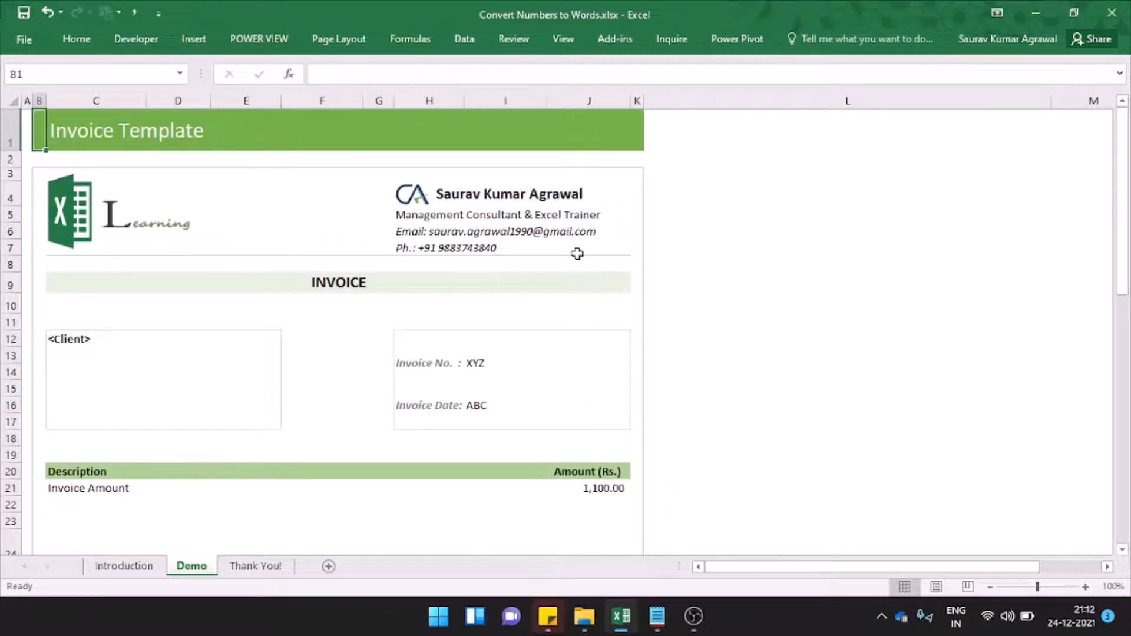
pyautogui.press('Down')
pyautogui.press('Right')
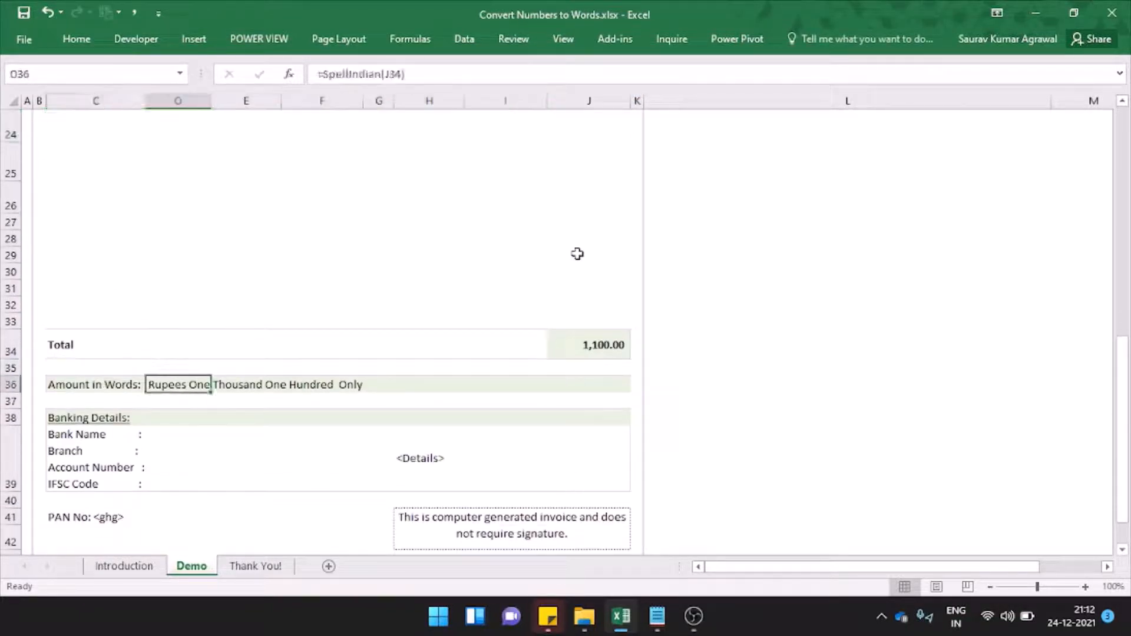
pyautogui.press('Delete')
# - Copy the entire Demo sheet into a new workbook, hide its gridlines and select the empty Amount in Words cell D36
pyautogui.hotkey('ctrl', 'Home')
pyautogui.hotkey('ctrl', 'a')
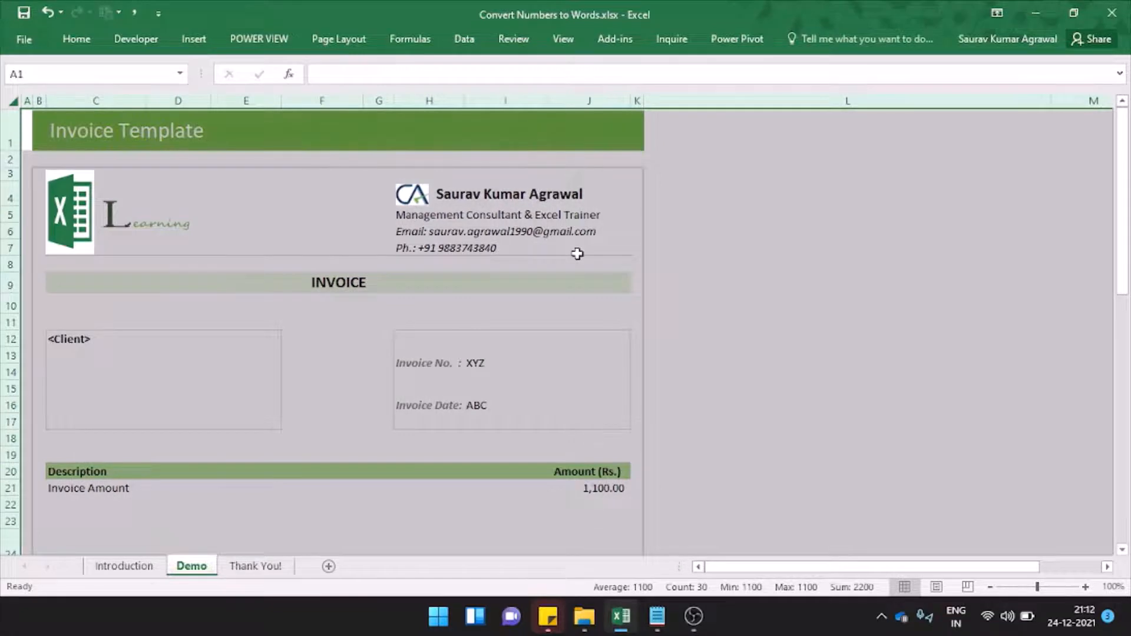
pyautogui.hotkey('ctrl', 'c')
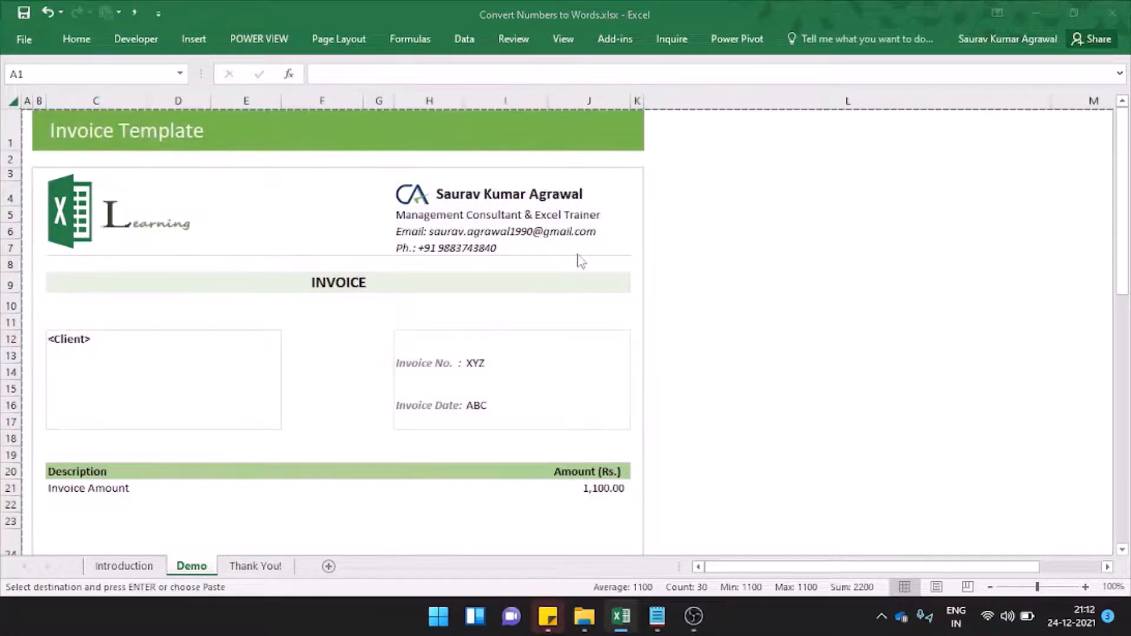
pyautogui.hotkey('ctrl', 'n')
pyautogui.hotkey('ctrl', 'v')
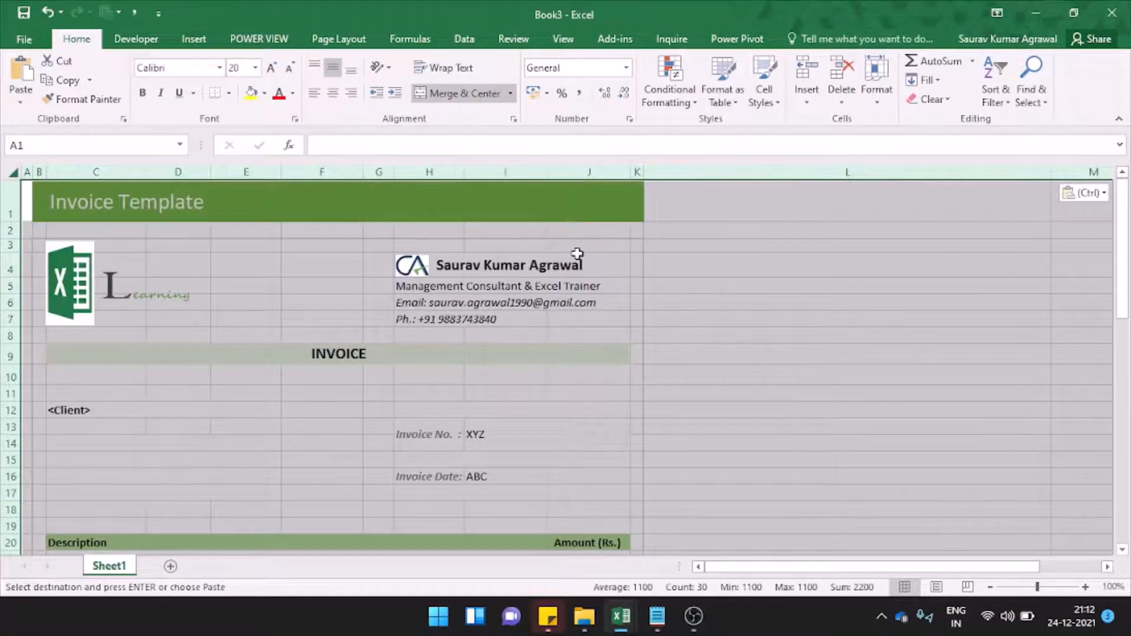
pyautogui.click(563, 39)
pyautogui.click(182, 93)
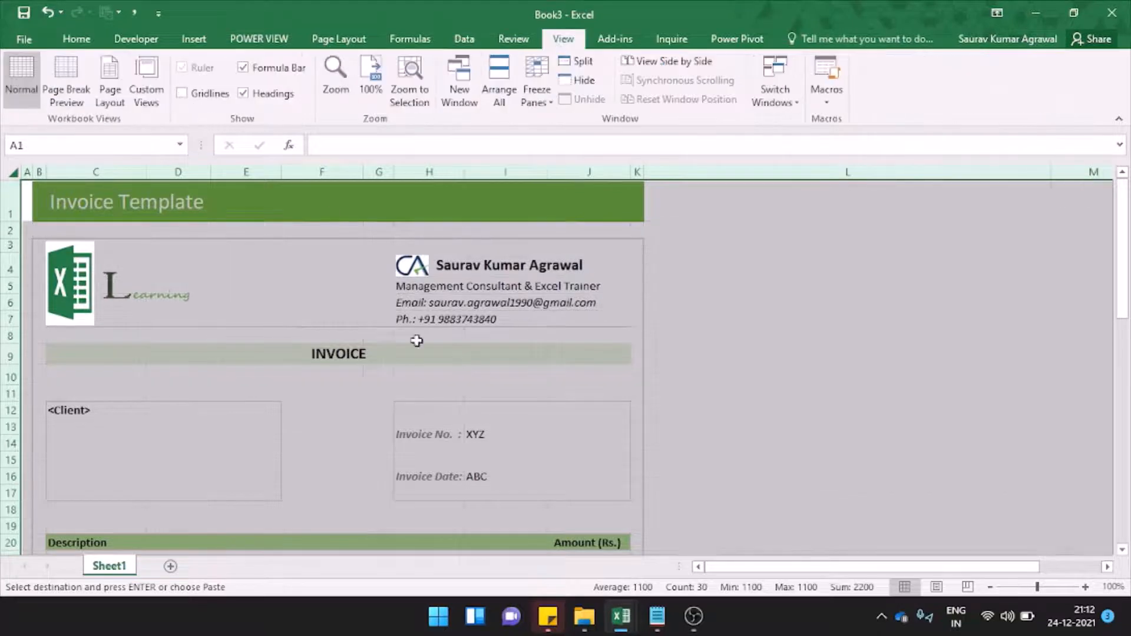
pyautogui.scroll(-7, 443, 374)
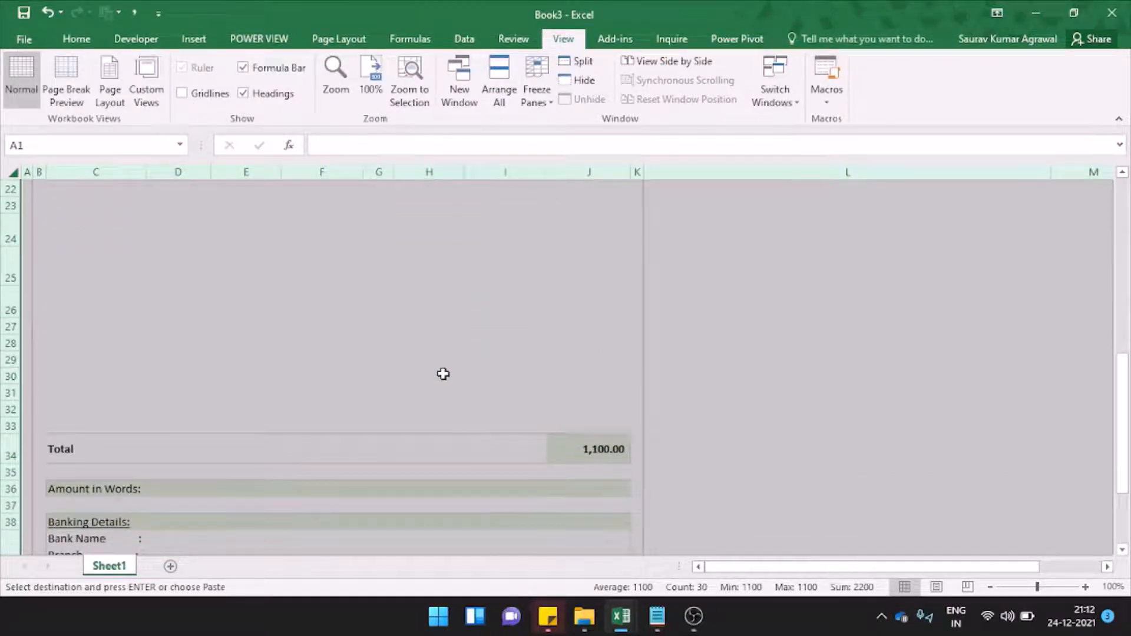
pyautogui.click(168, 489)
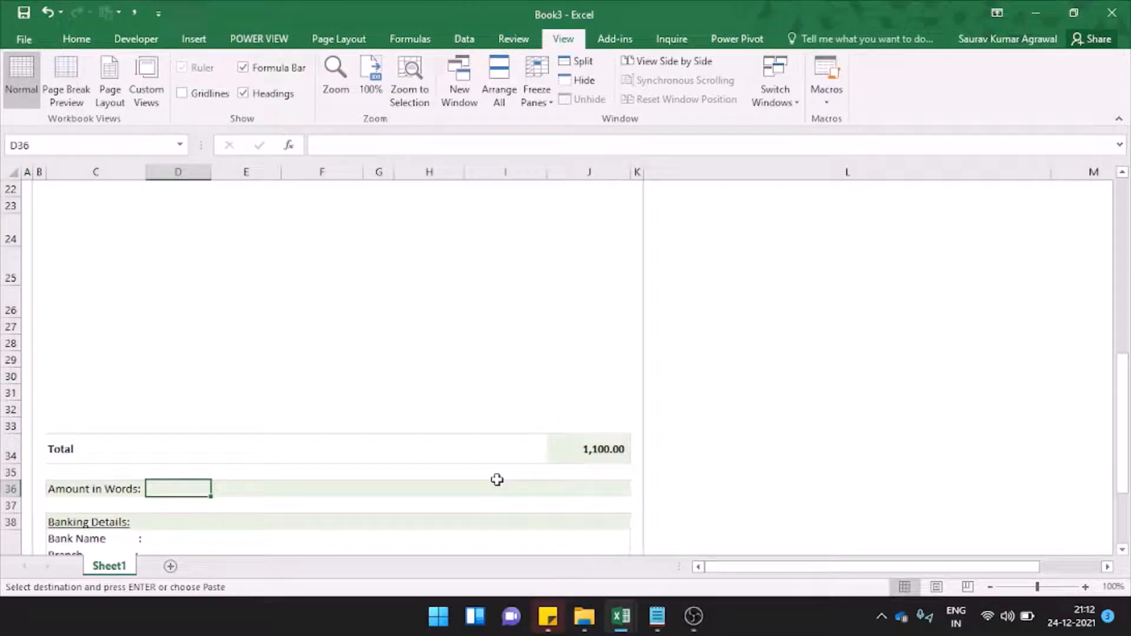
# - Switch to VBA Code.txt in Notepad, copy all of the SpellIndian code and return to the Convert Numbers to Words workbook
pyautogui.click(658, 616)
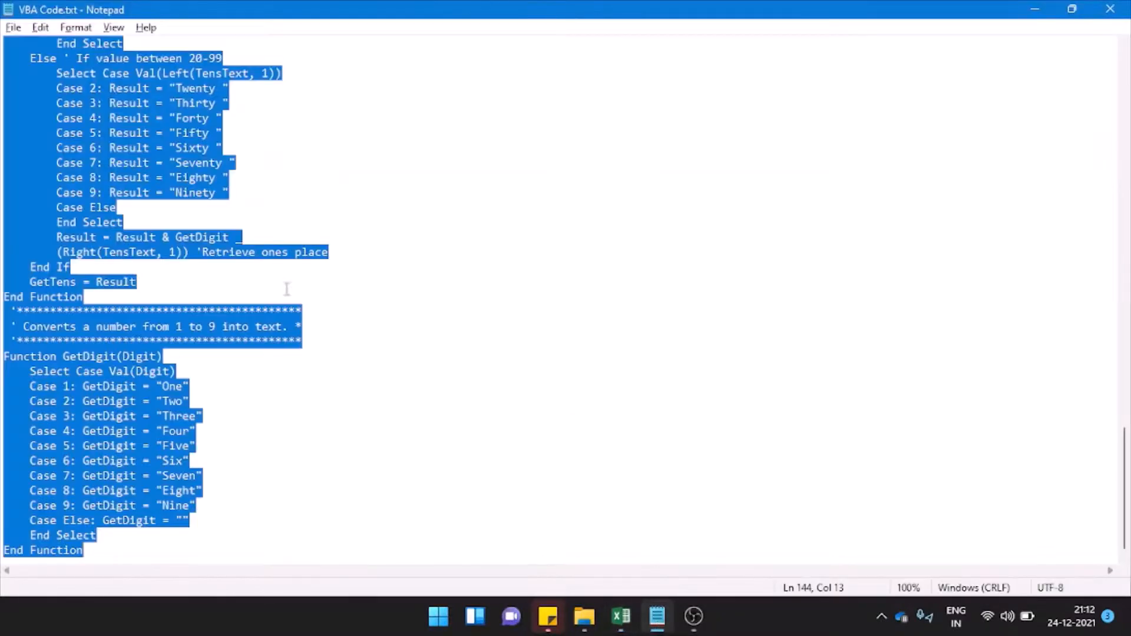
pyautogui.hotkey('ctrl', 'Home')
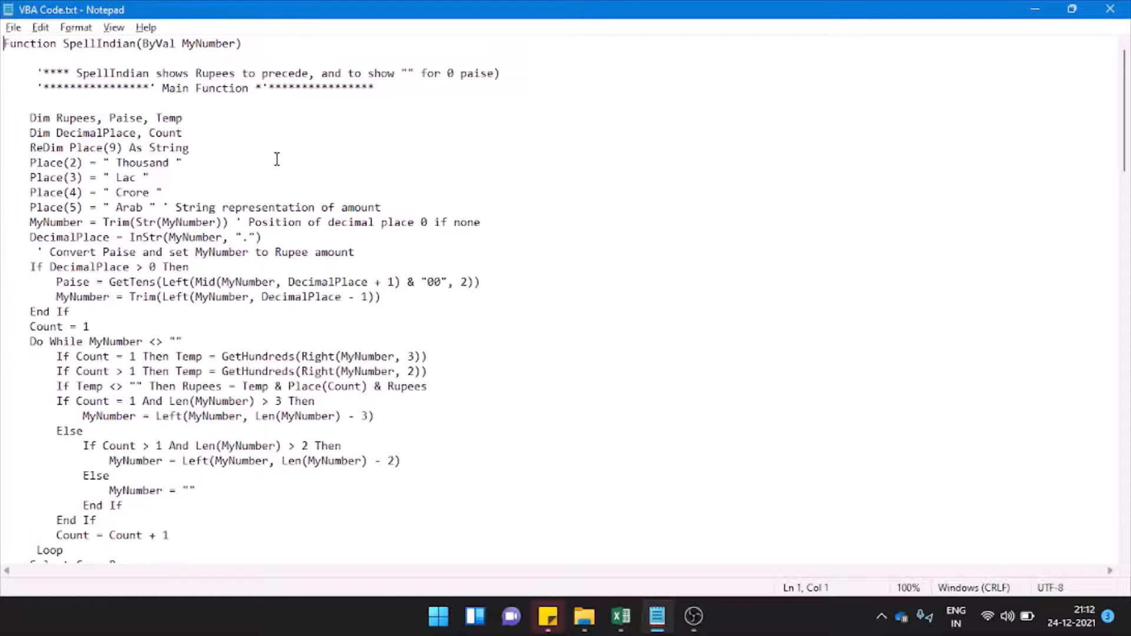
pyautogui.hotkey('ctrl', 'a')
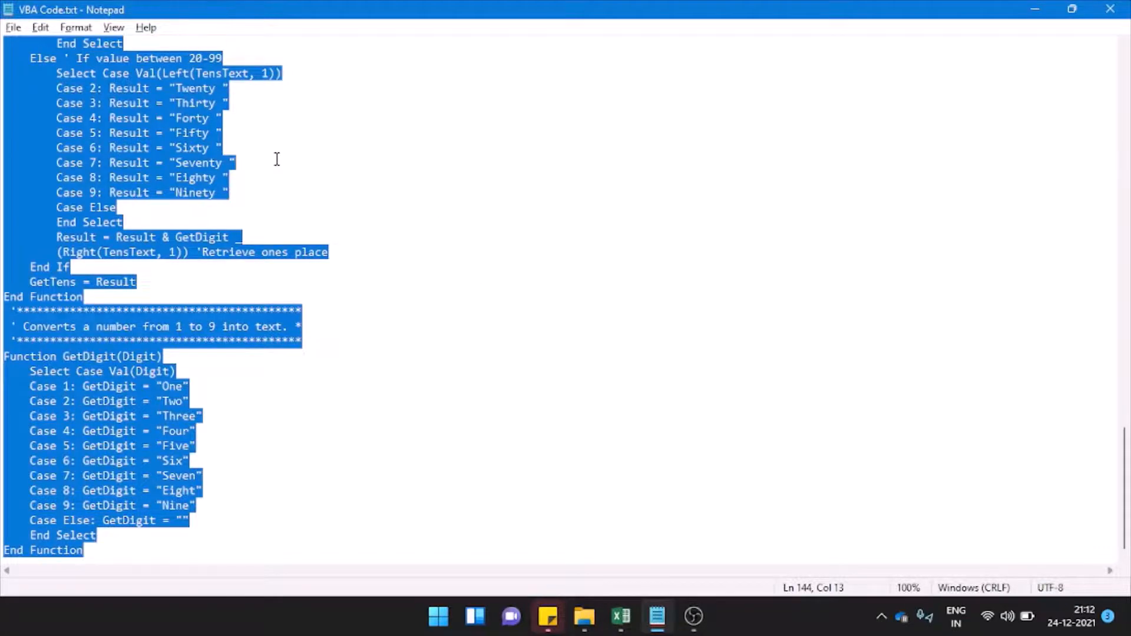
pyautogui.hotkey('alt', 'Tab')
pyautogui.hotkey('alt', 'Tab')
pyautogui.hotkey('alt', 'shift', 'Tab')
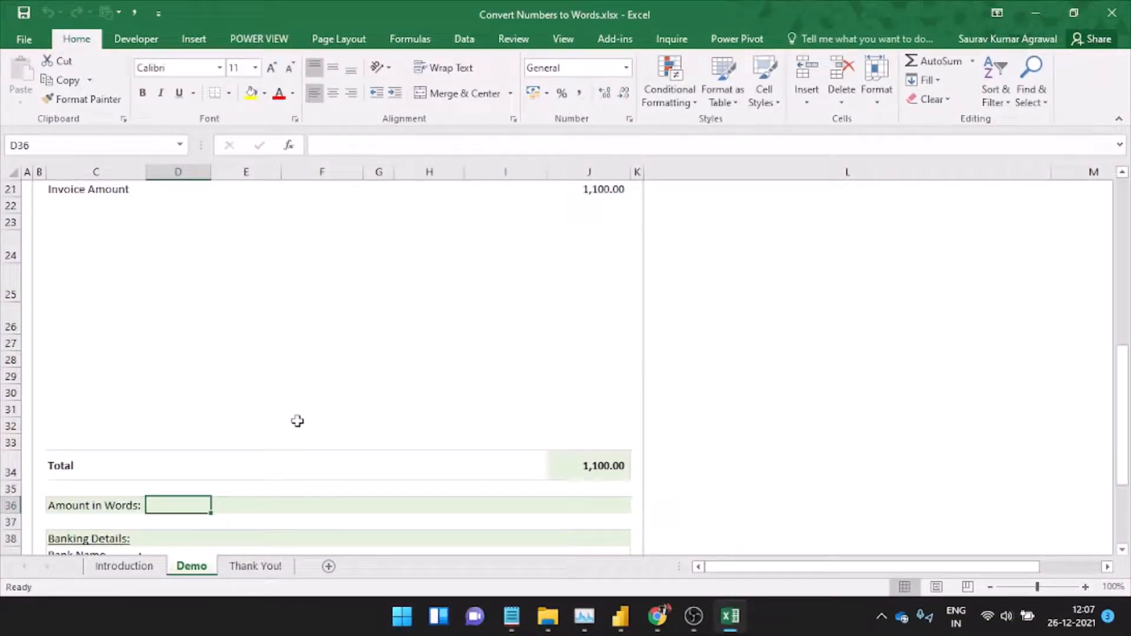
# - Insert a new module into the Convert Numbers to Words VBA project and paste the copied SpellIndian code into it
pyautogui.hotkey('alt', 'F11')
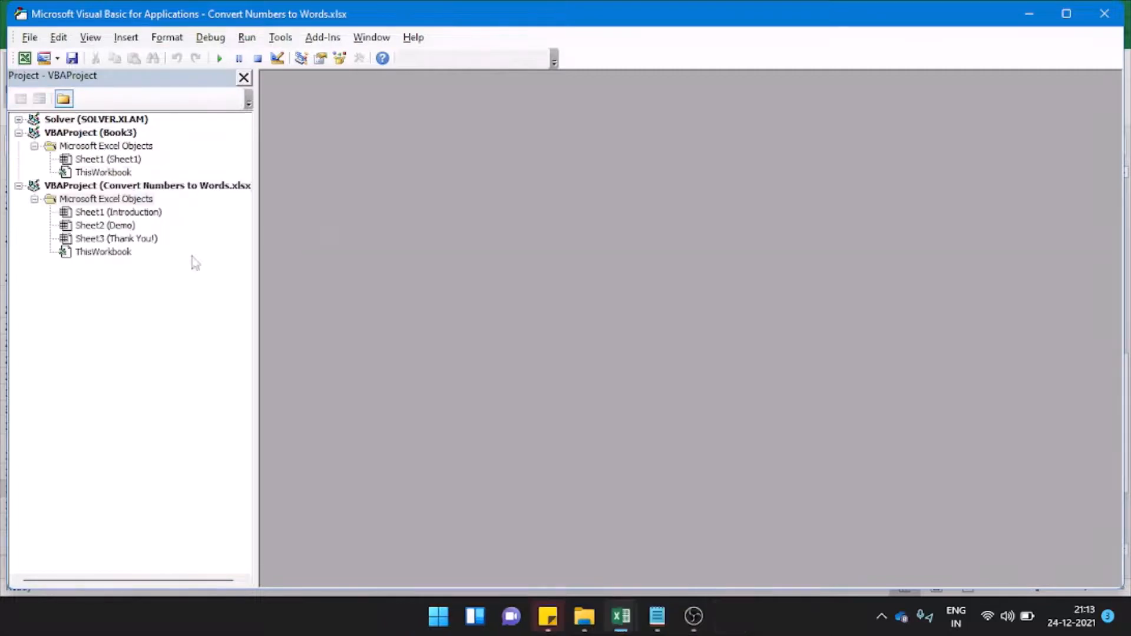
pyautogui.click(127, 40)
pyautogui.click(152, 95)
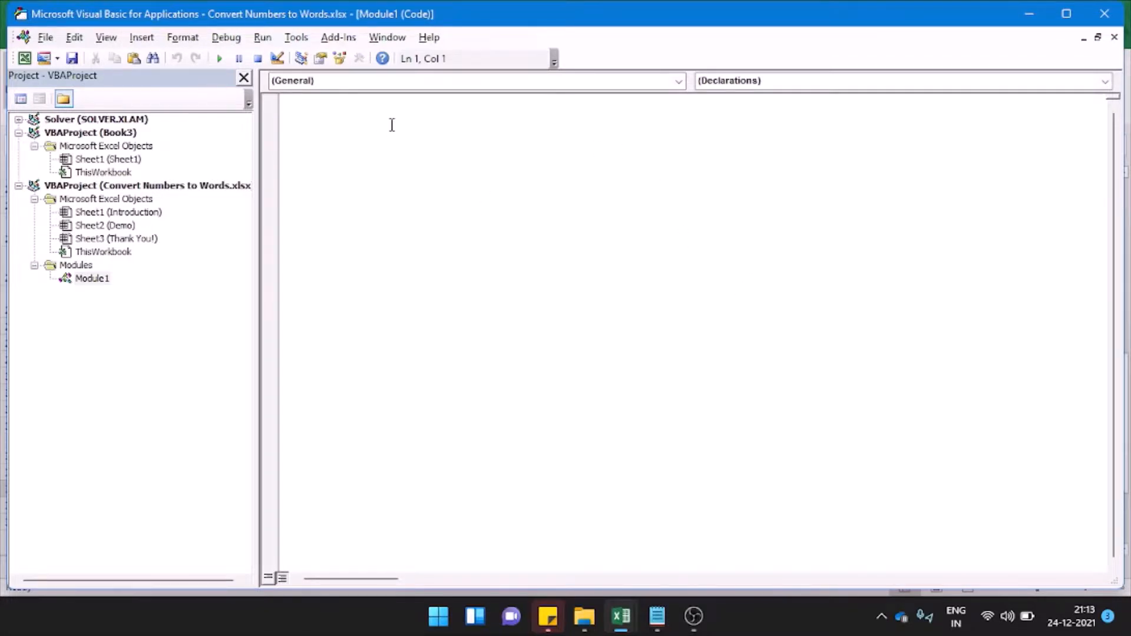
pyautogui.hotkey('ctrl', 'v')
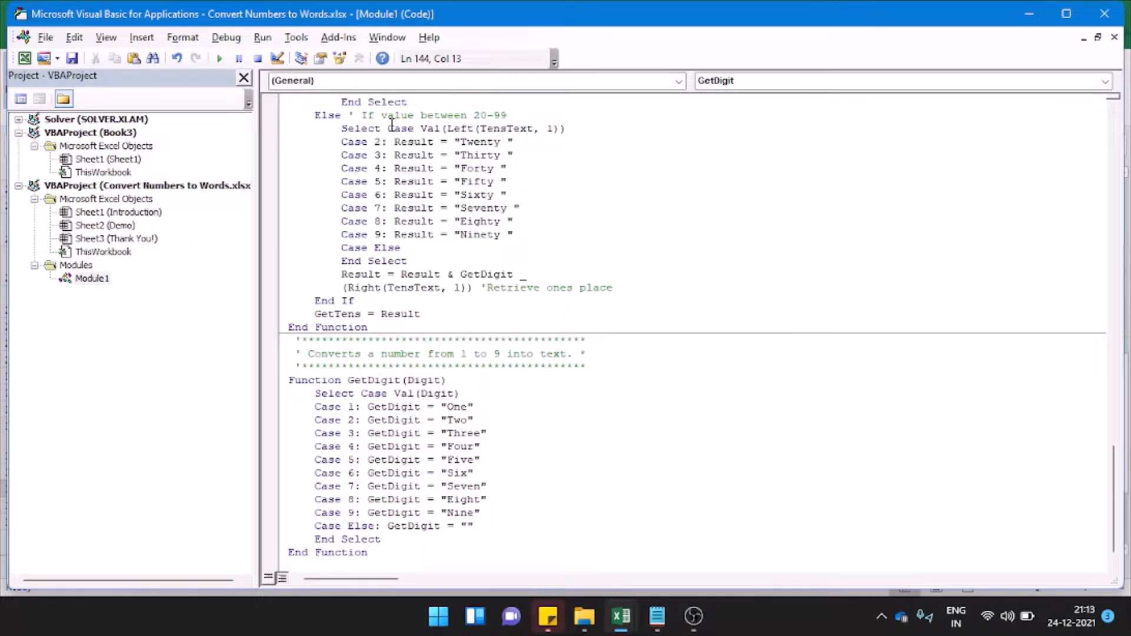
# - Save the workbook in its macro-free format and return to the Demo sheet
pyautogui.hotkey('ctrl', 's')
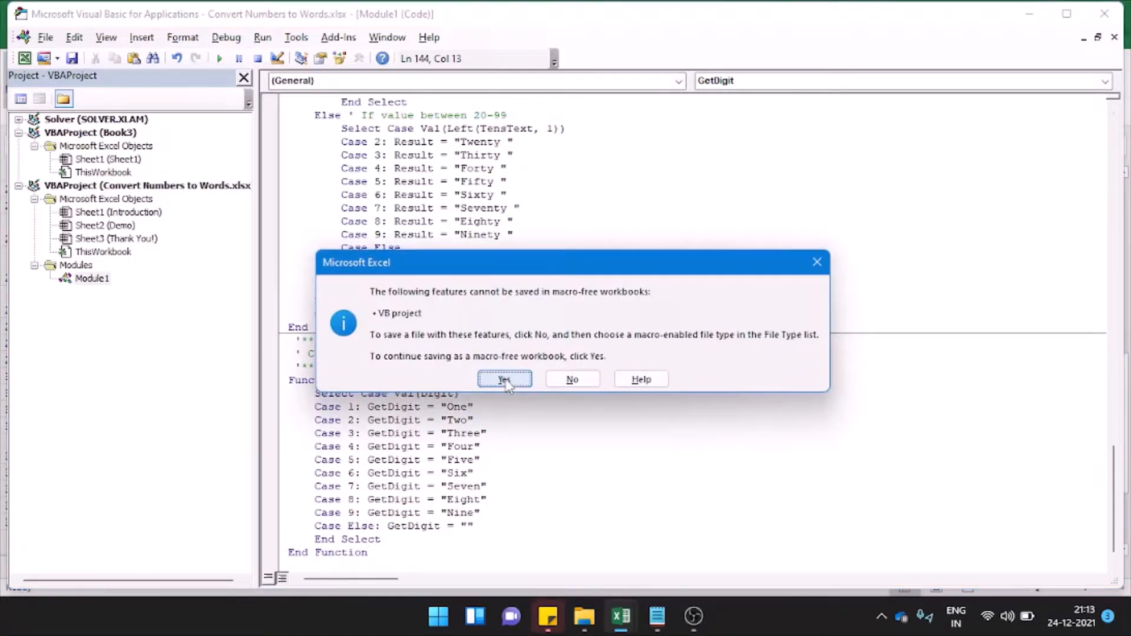
pyautogui.click(503, 379)
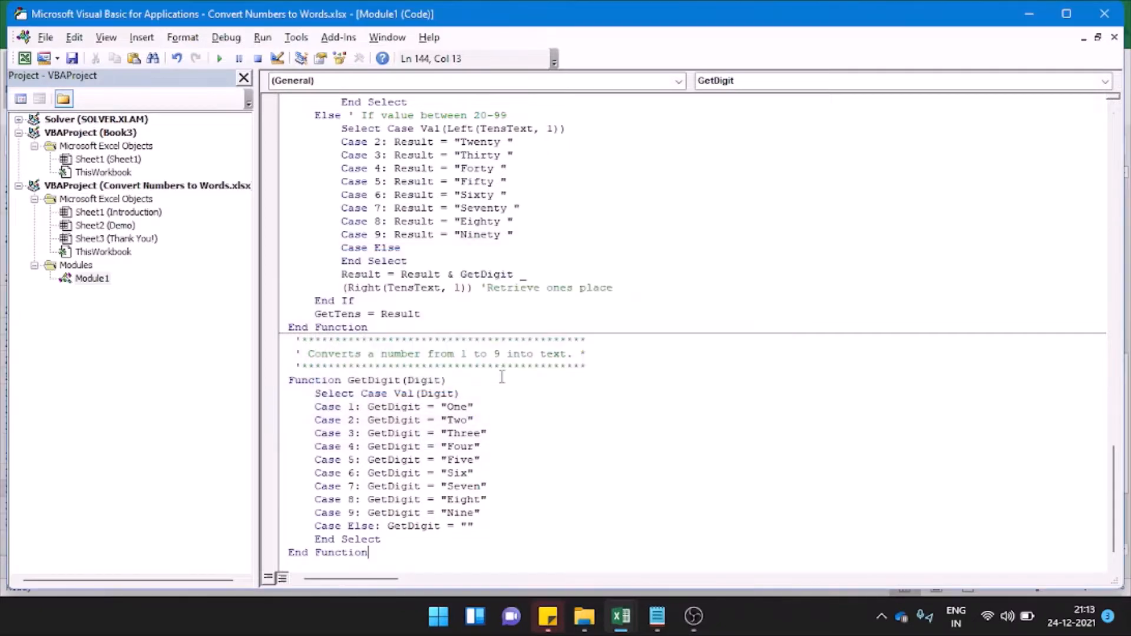
pyautogui.hotkey('alt', 'F11')
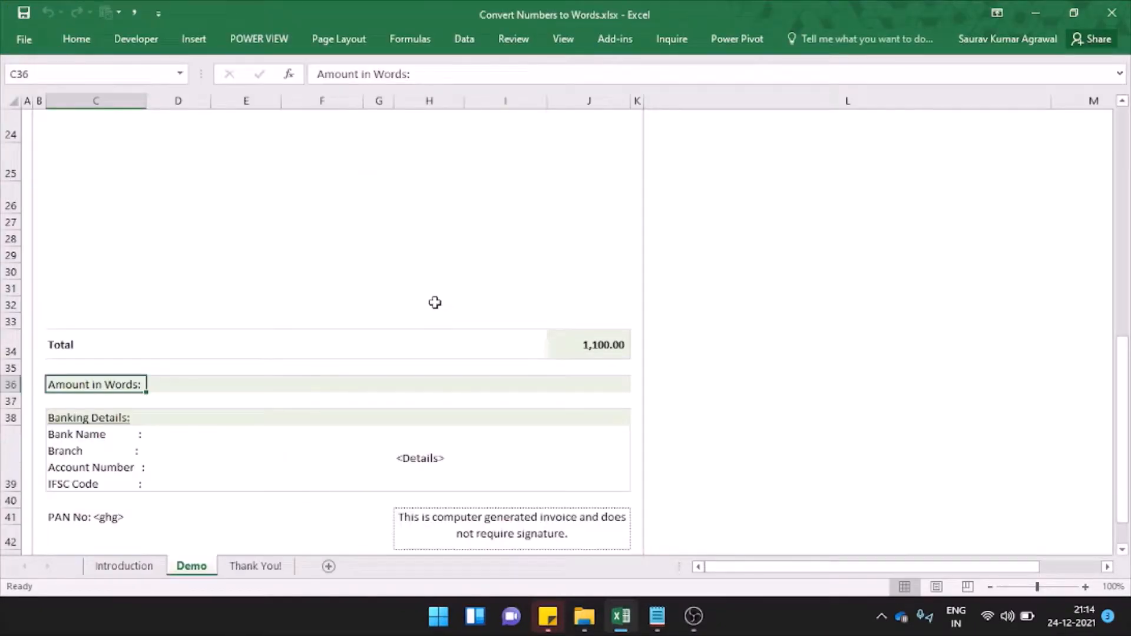
# - Enter the formula =SpellIndian(J34) in the Amount in Words cell D36
pyautogui.click(186, 385)
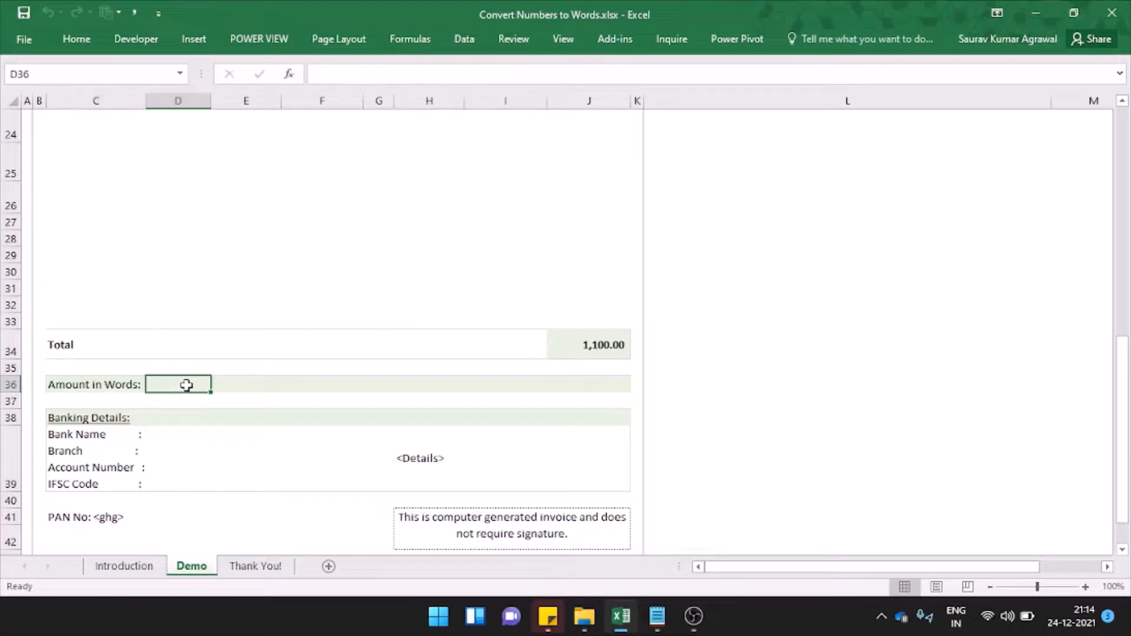
pyautogui.write('=spell')
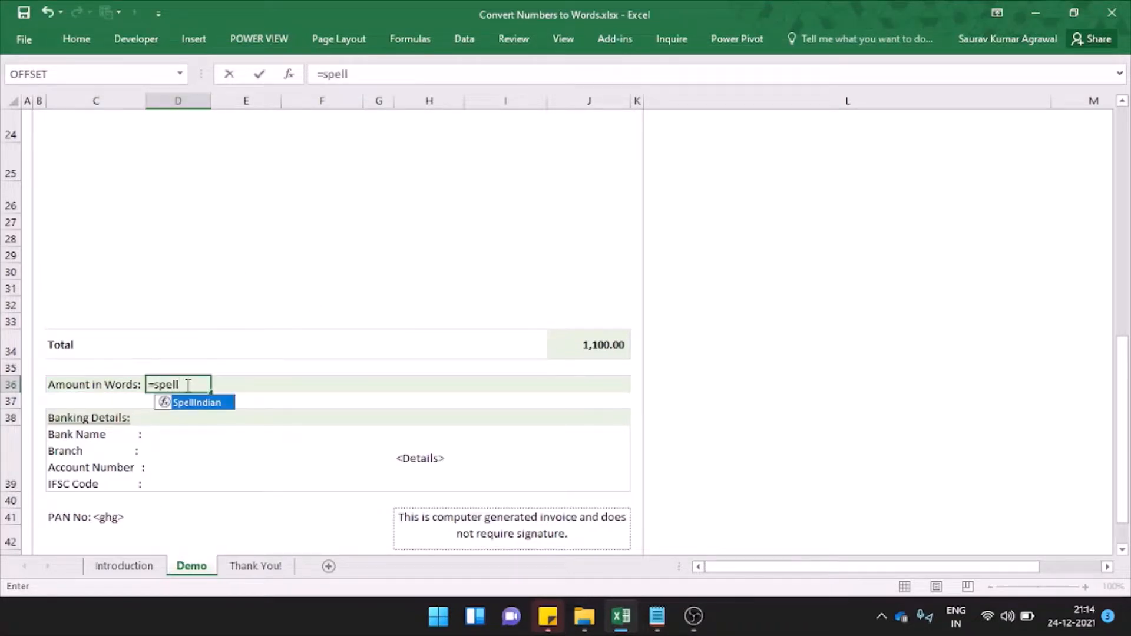
pyautogui.press('Tab')
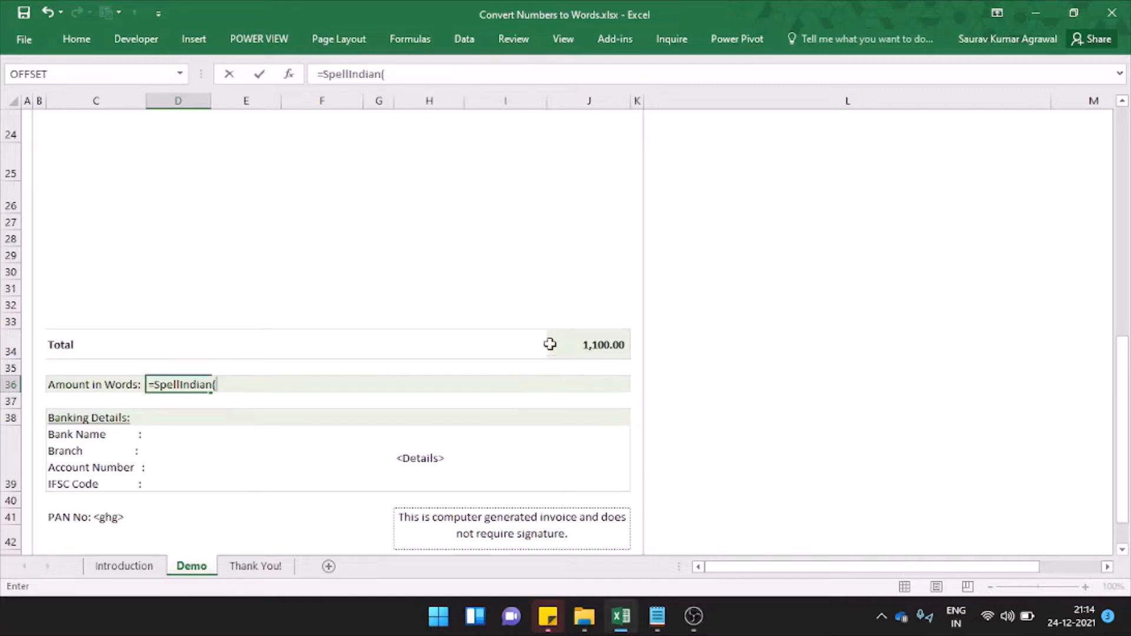
pyautogui.click(574, 344)
pyautogui.write(')')
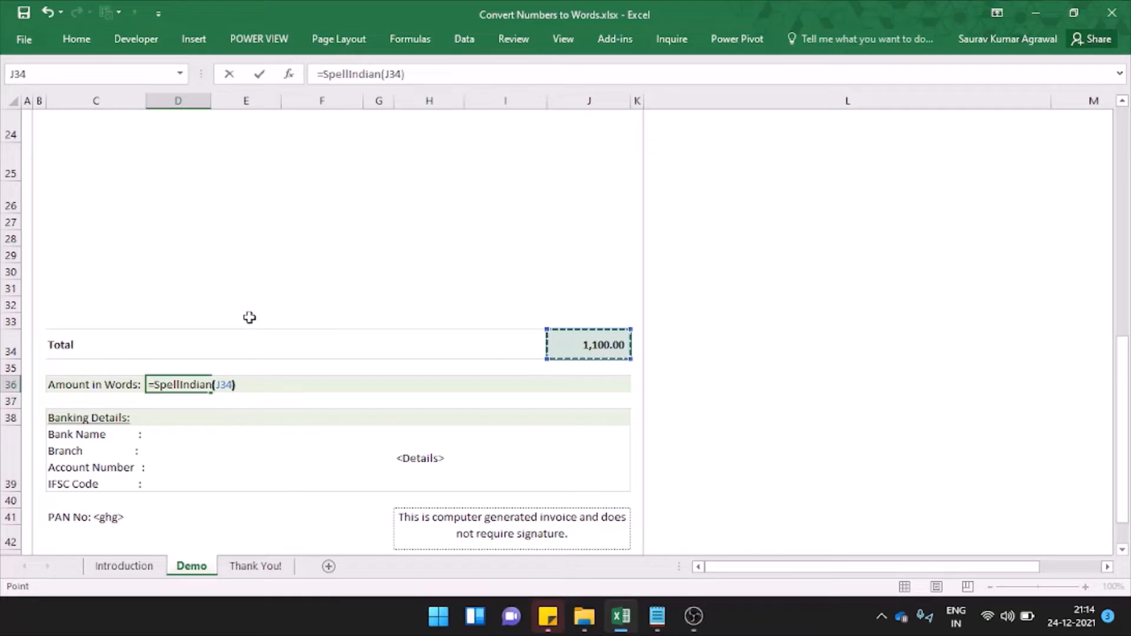
pyautogui.hotkey('ctrl', 'Return')
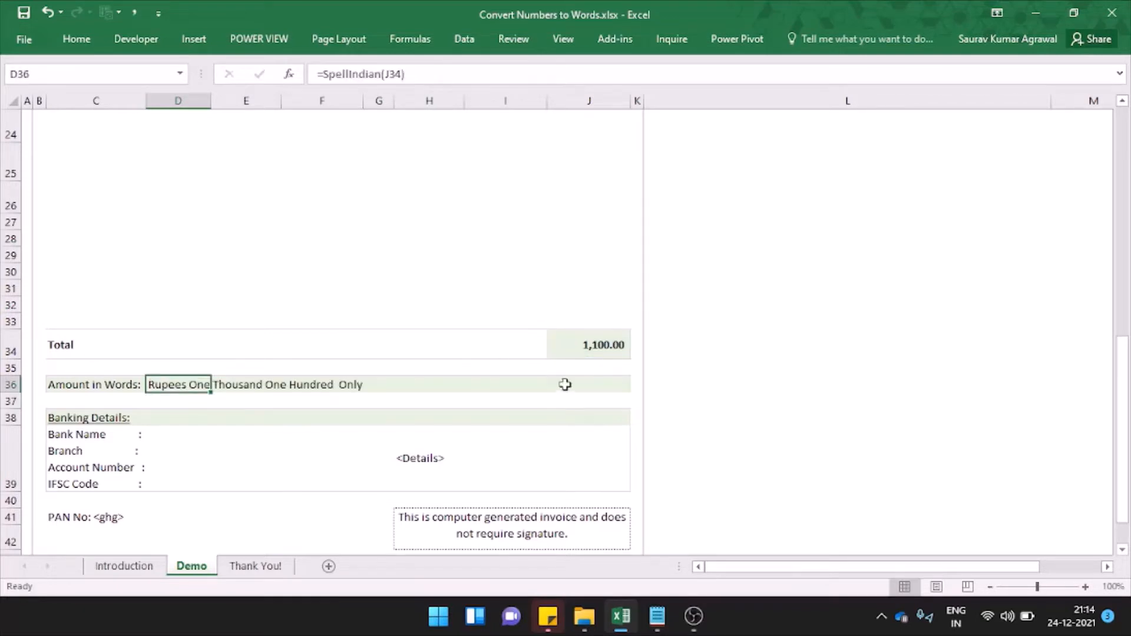
# - Compare the total in J34 with the amount in words in D36 and open the Thank You! sheet
pyautogui.click(609, 346)
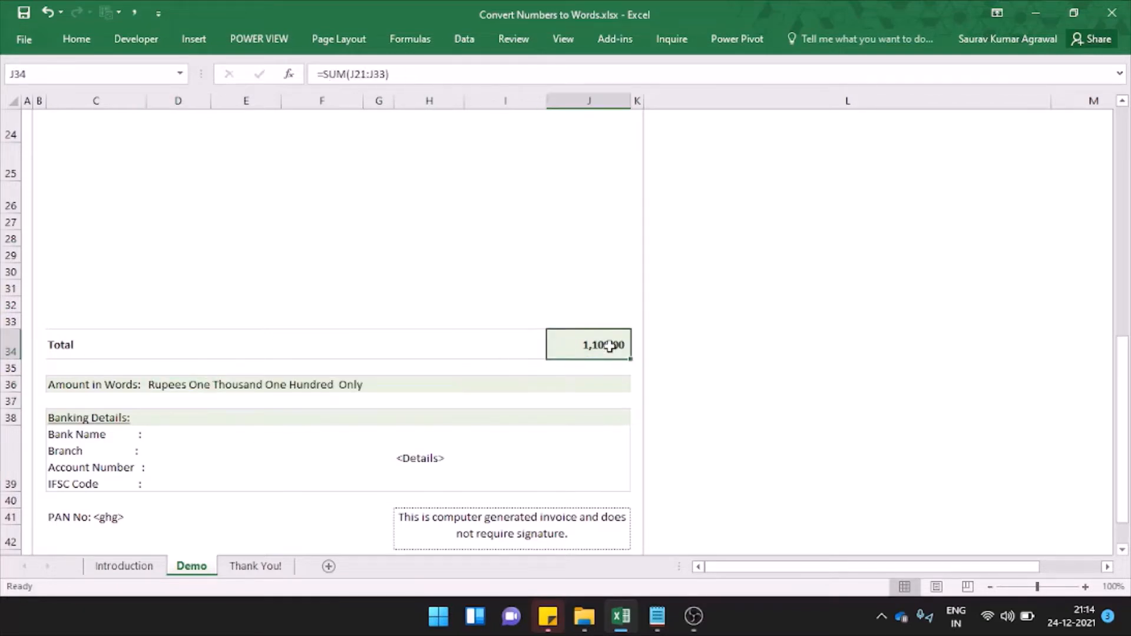
pyautogui.click(162, 385)
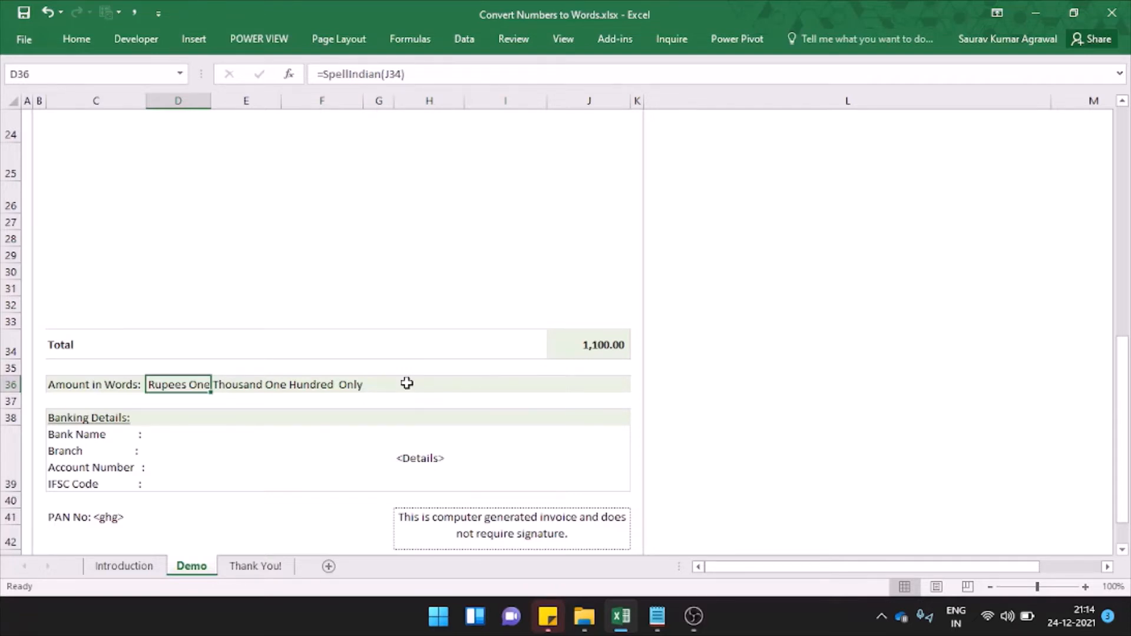
pyautogui.hotkey('ctrl', 'pagedown')
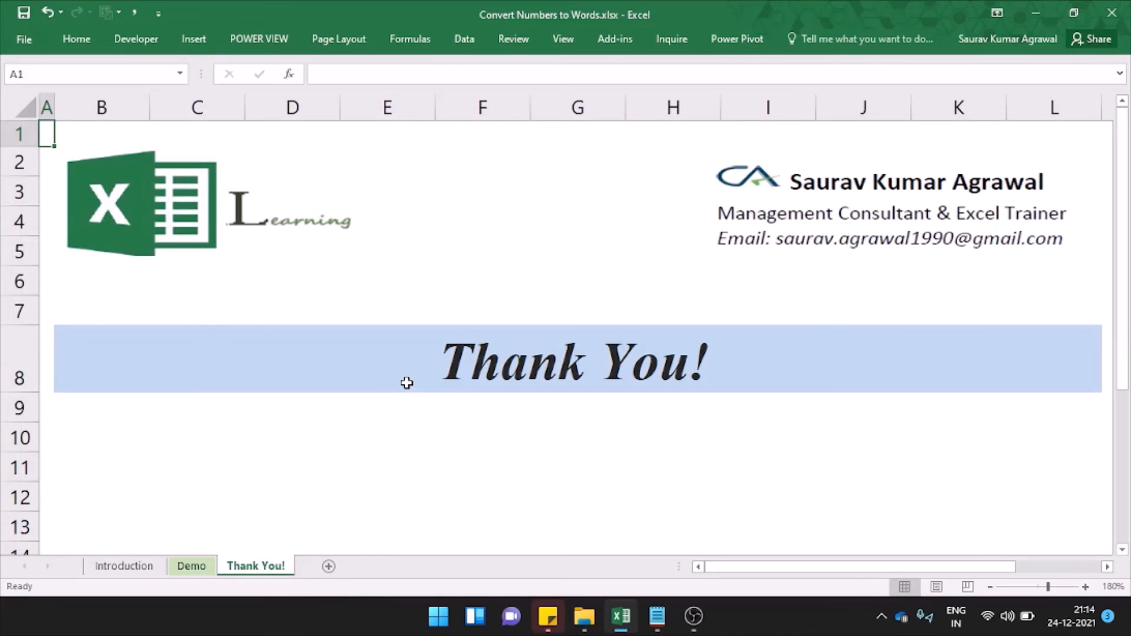